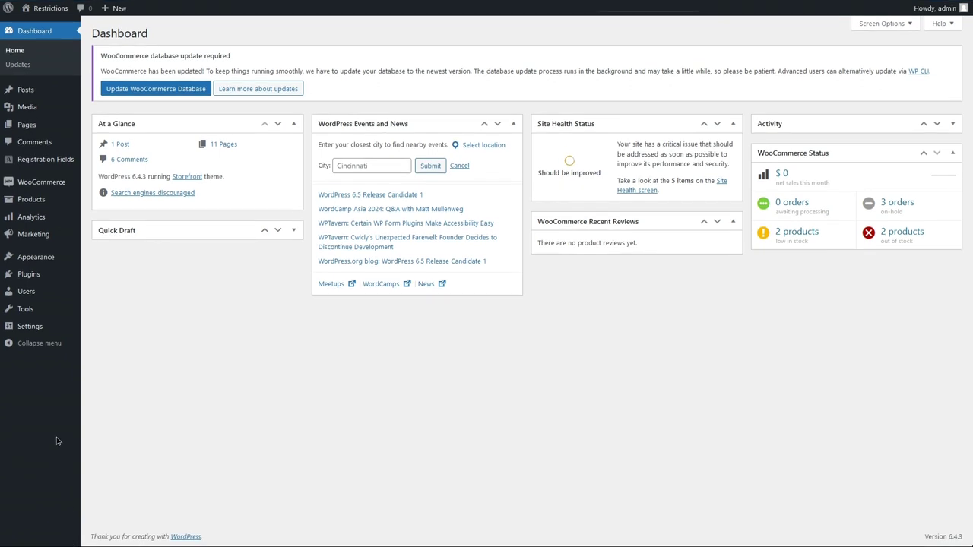
Step: Add a new registration field titled 'How did you find us?'
left_click(47, 164)
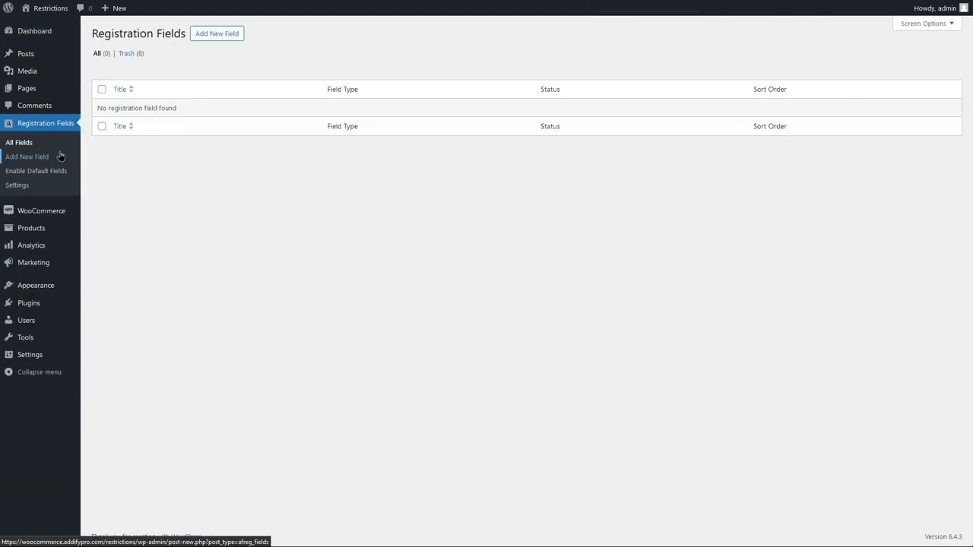
left_click(215, 37)
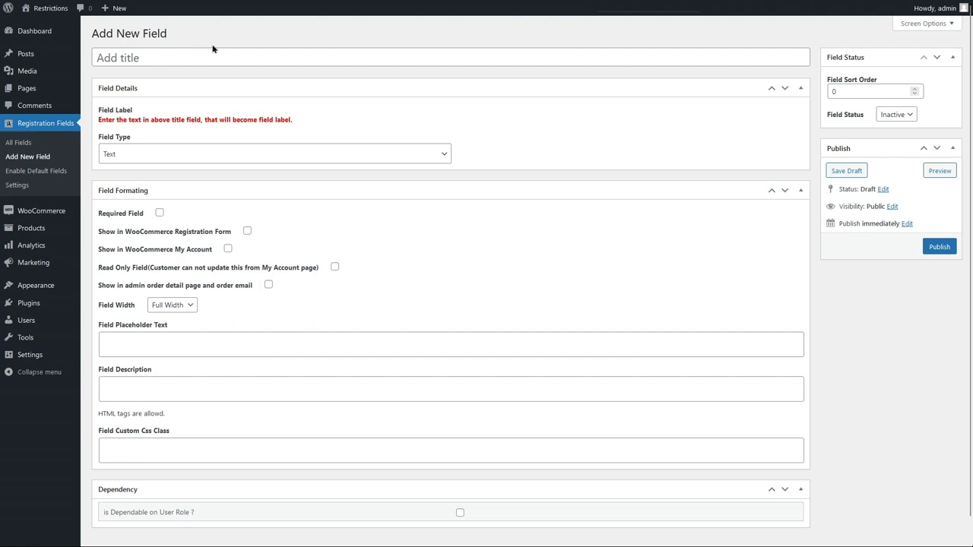
left_click(234, 56)
type("How did you find us?")
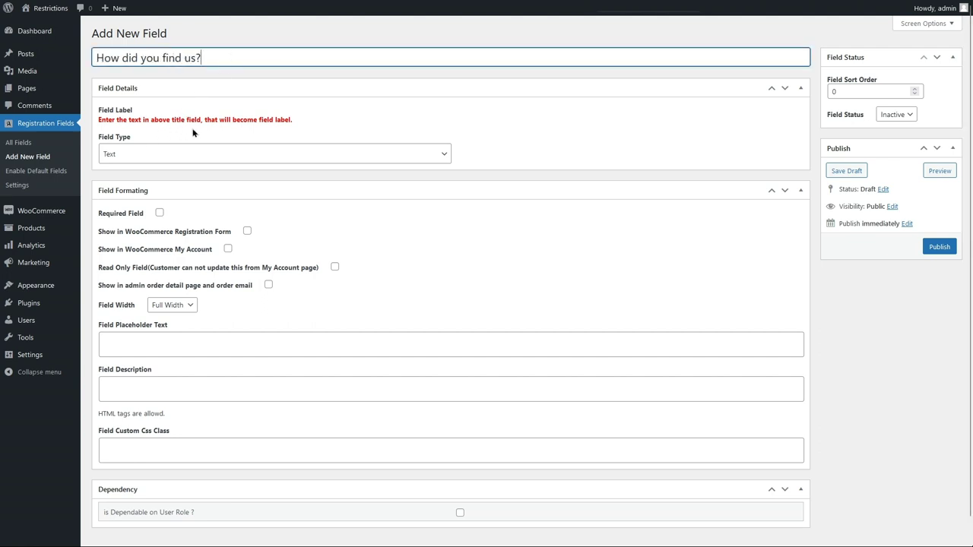
left_click(226, 155)
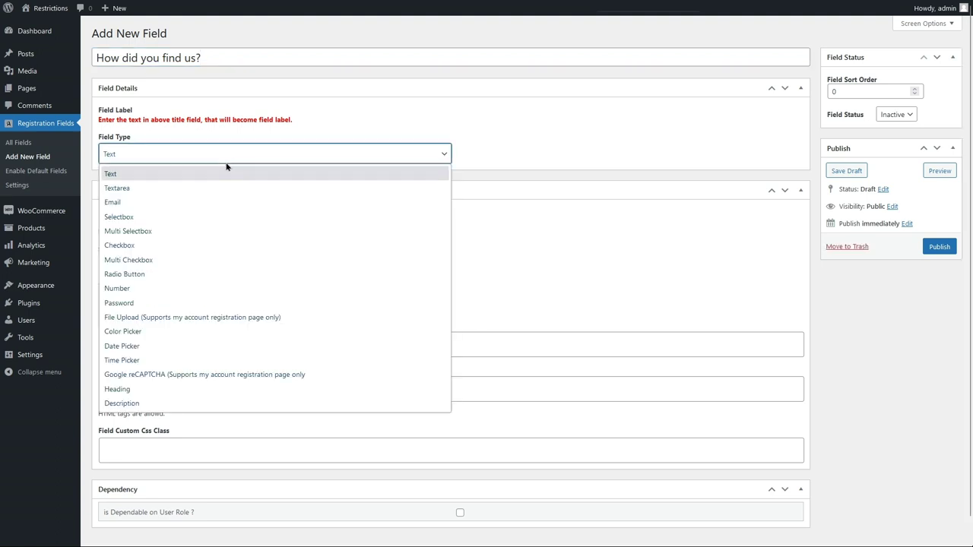
Step: Set the field type to Selectbox with two options, Facebook and Google
left_click(225, 216)
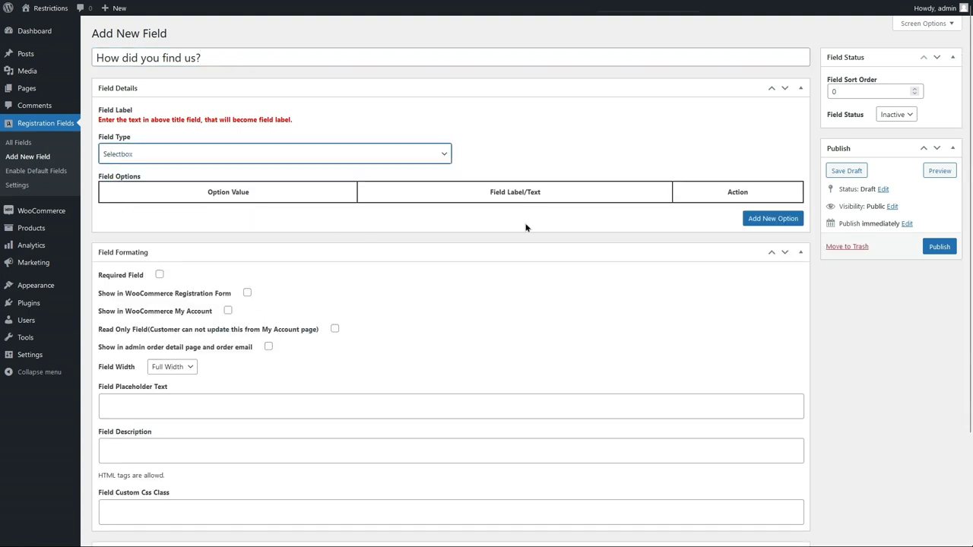
left_click(772, 220)
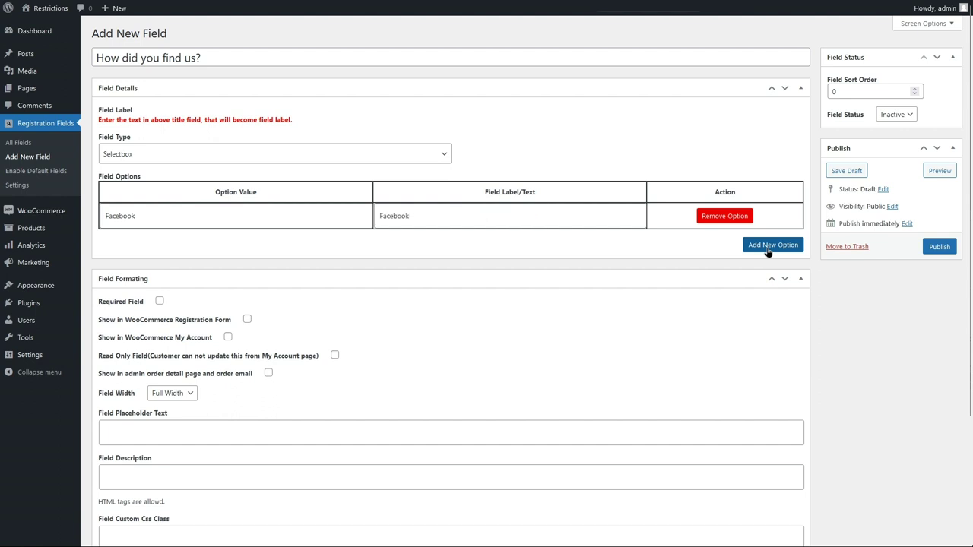
left_click(769, 247)
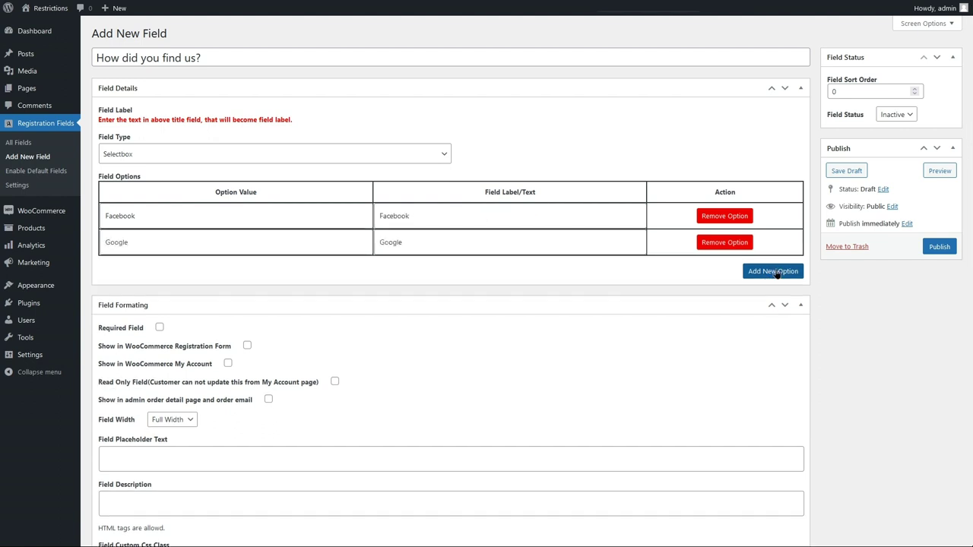
Step: Set the field width to Half Width
scroll(970, 217, "down", 2)
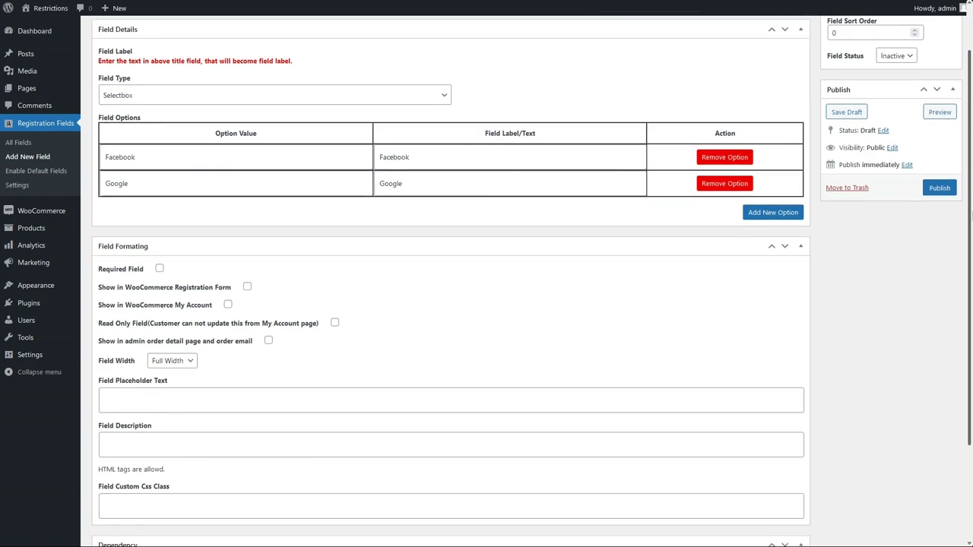
scroll(970, 216, "down", 3)
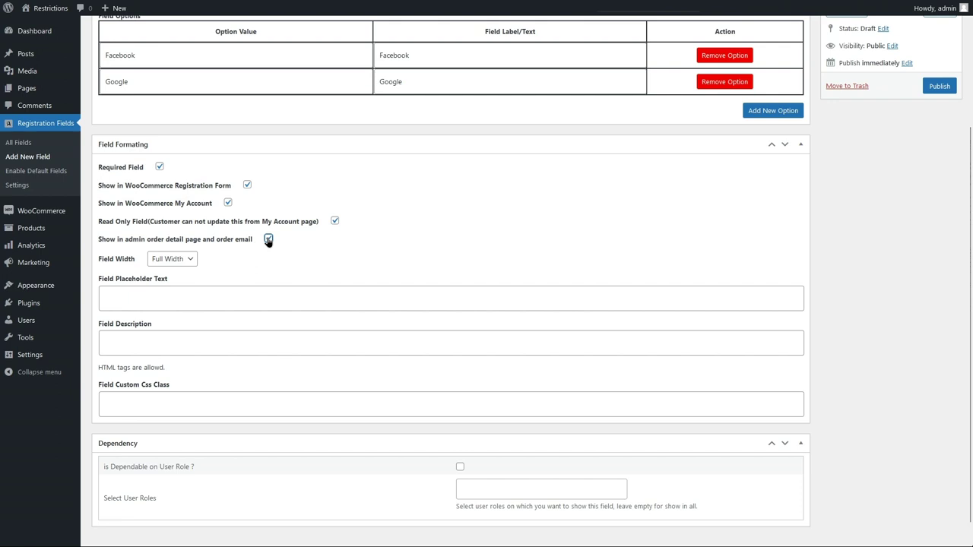
left_click(191, 260)
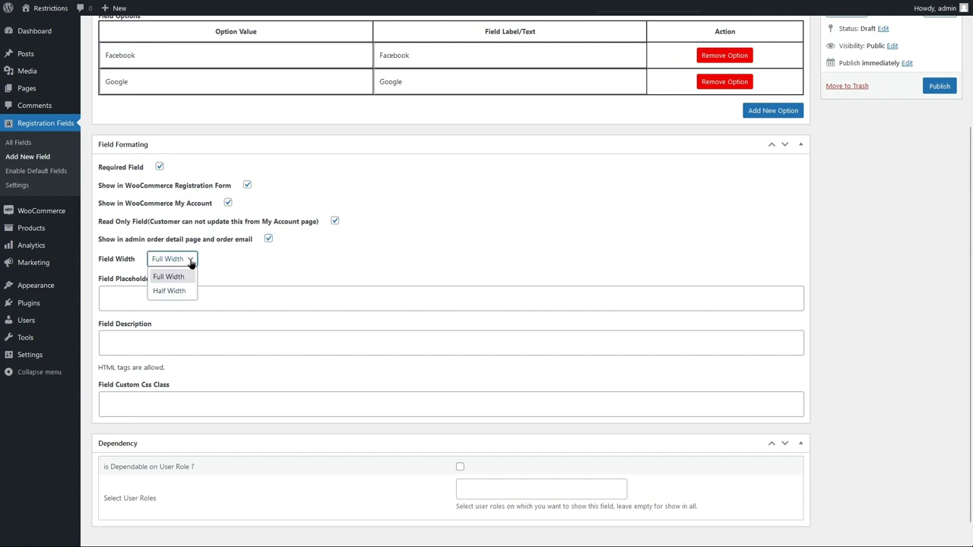
left_click(190, 291)
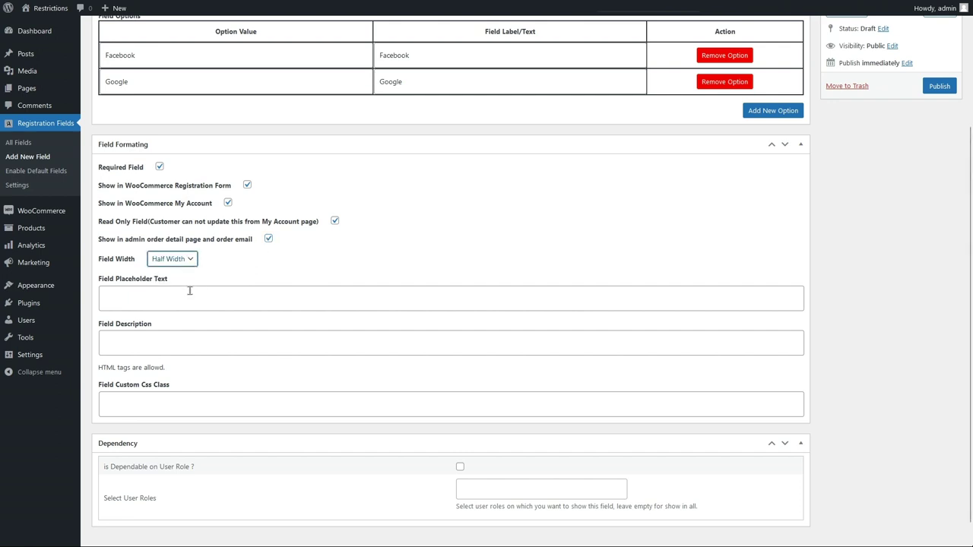
Step: Add placeholder 'How did you find us?' and description 'Let us know how did you find us?'
left_click(242, 299)
type("How did you find us?")
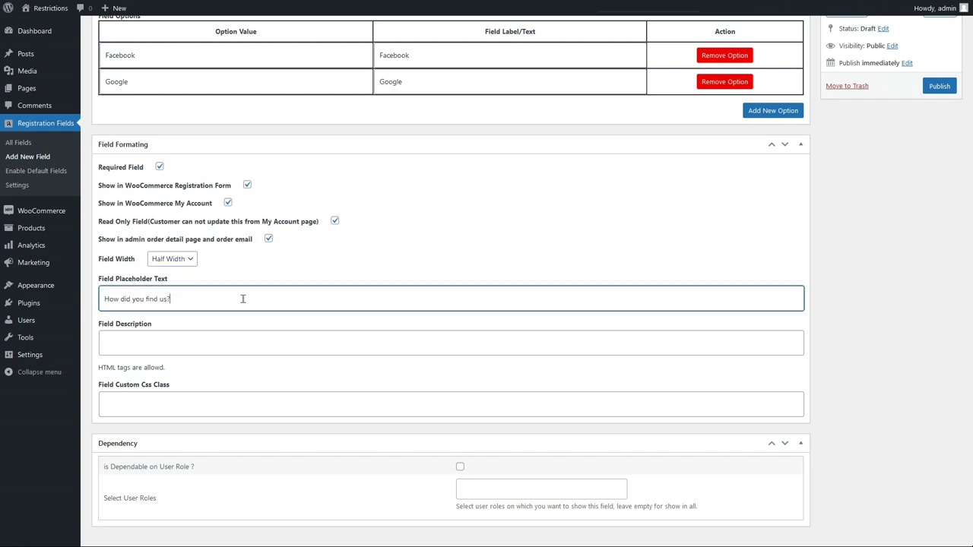
left_click(240, 341)
type("Let us know how did you find us?")
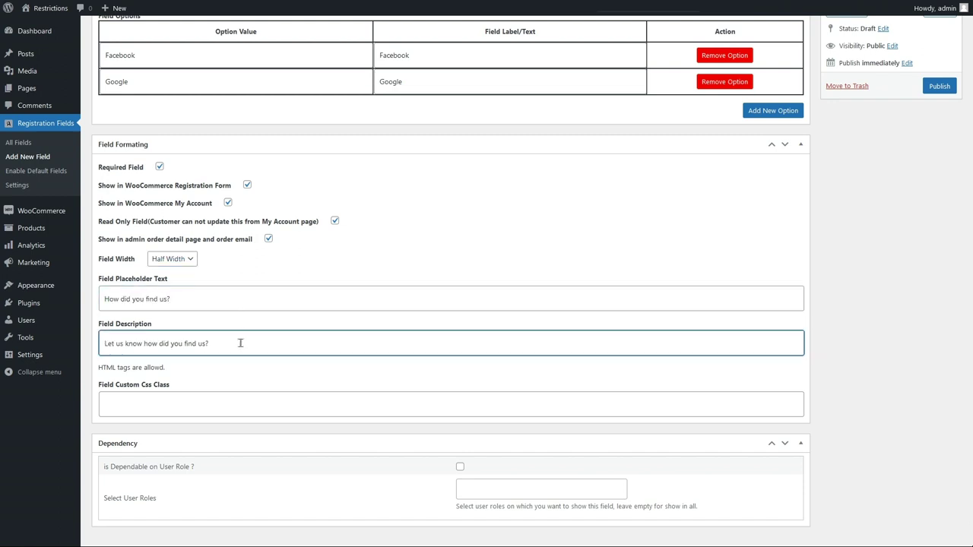
left_click(176, 388)
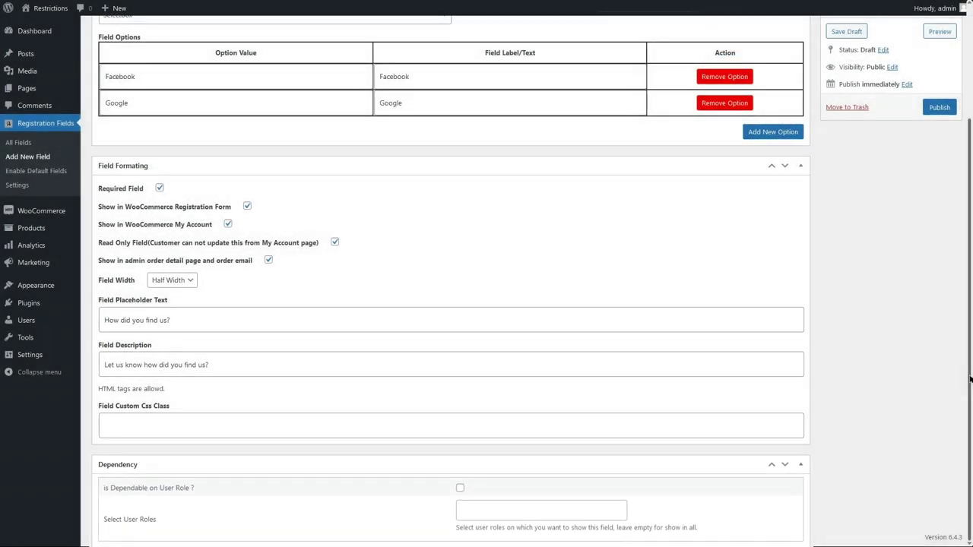
left_click_drag(970, 378, 969, 238)
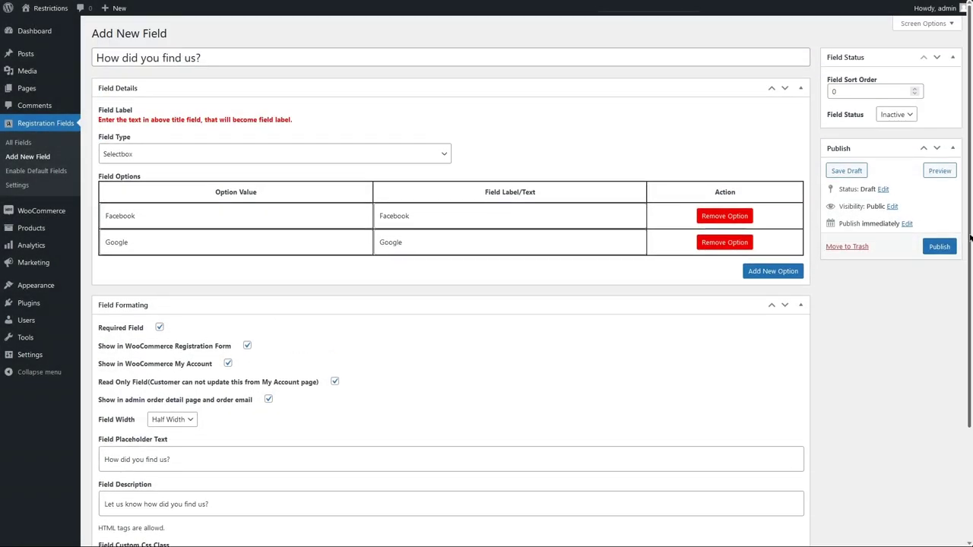
Step: Set the field status to Active, publish it, and view All Fields
left_click(907, 118)
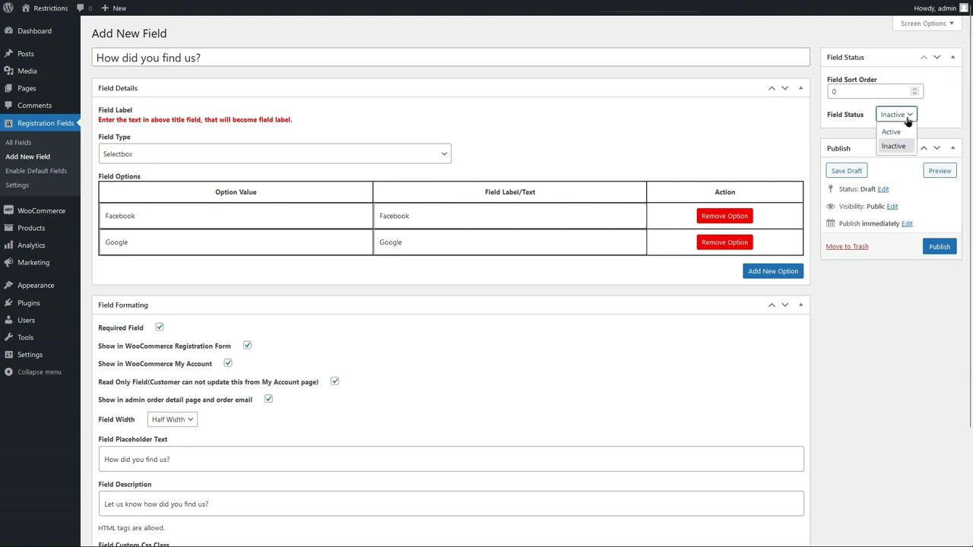
left_click(905, 134)
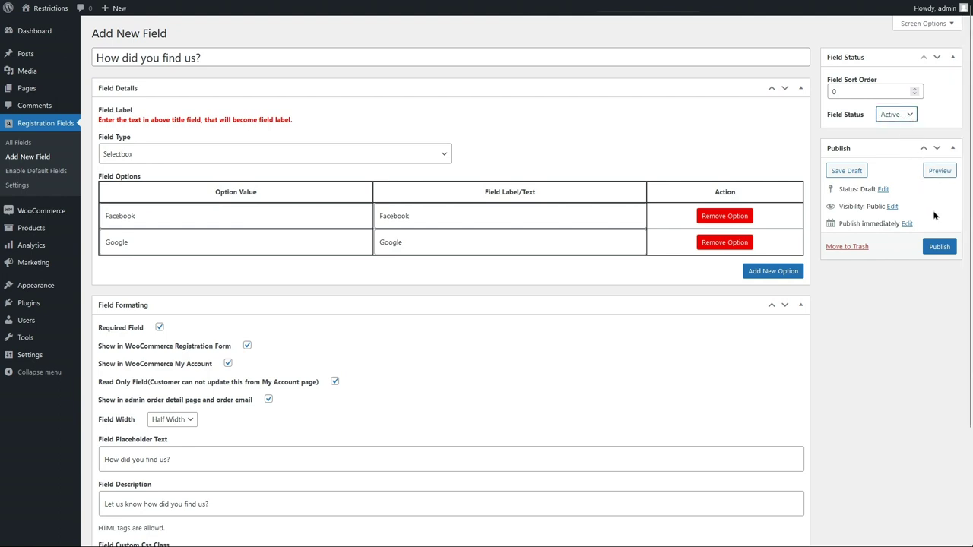
left_click(941, 247)
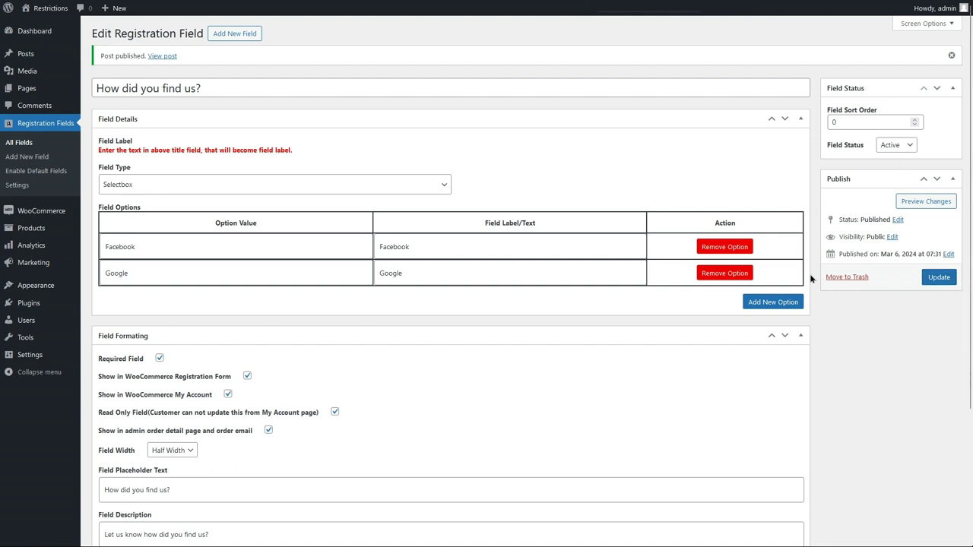
left_click(24, 145)
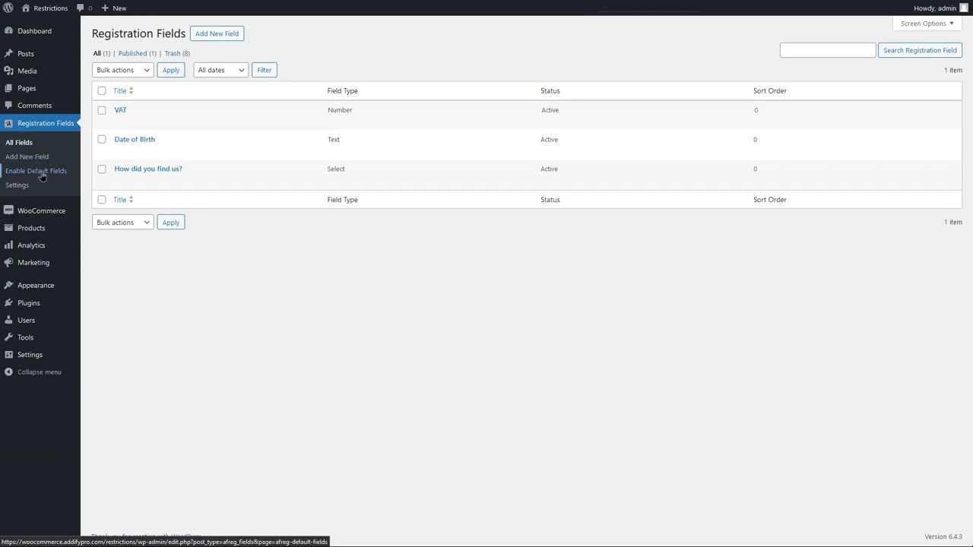
Step: Set the default Phone registration field to Publish and save the default fields
left_click(41, 172)
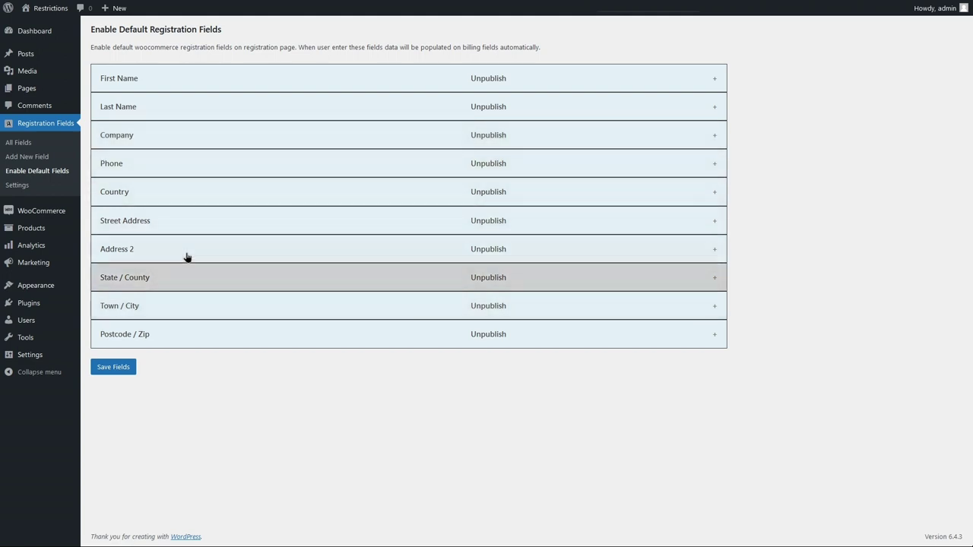
left_click(187, 168)
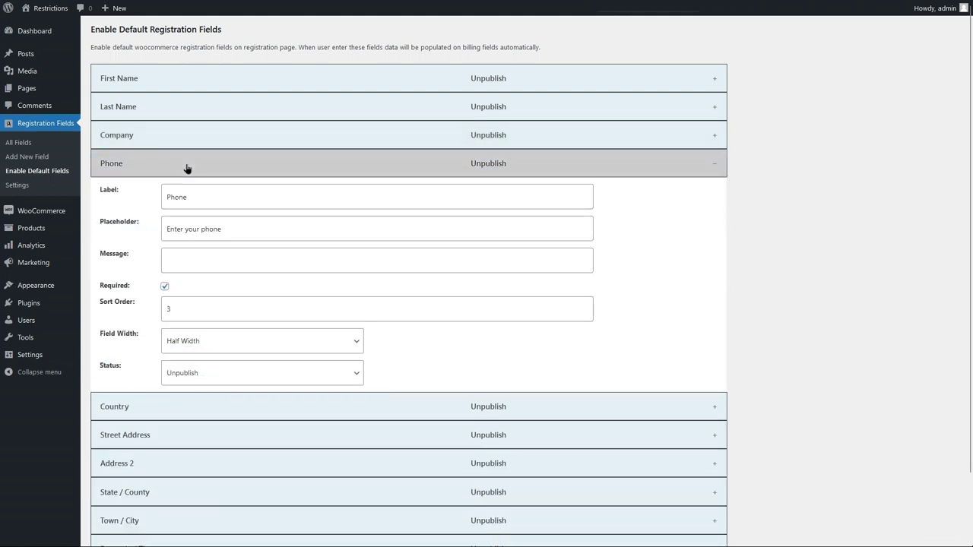
left_click(263, 374)
left_click(263, 396)
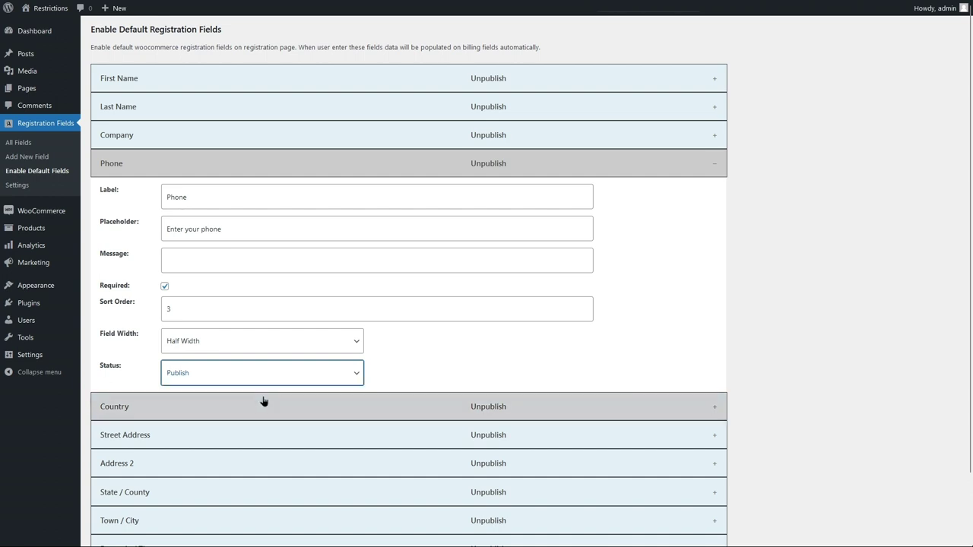
scroll(256, 409, "down", 2)
left_click(113, 506)
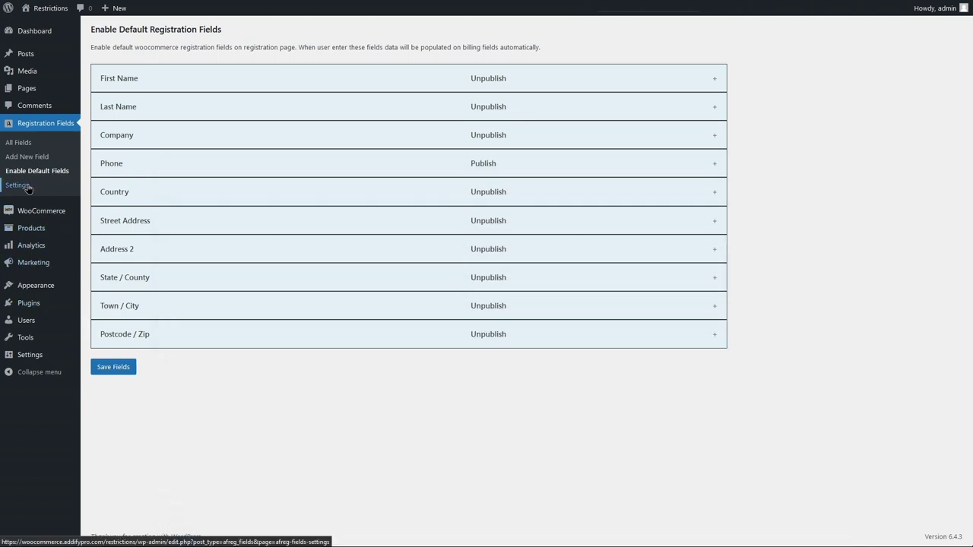
left_click(27, 188)
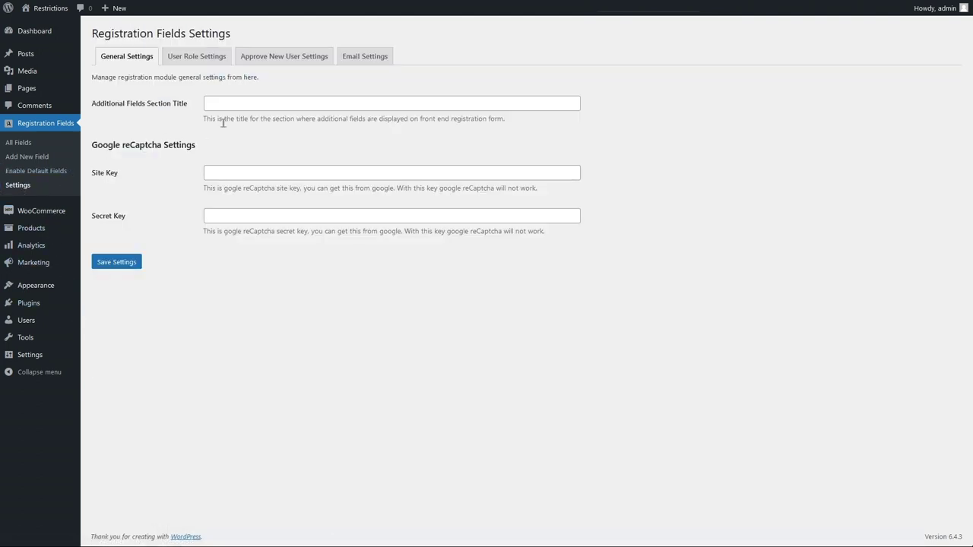
Step: Enter 'Custom fields' as the Additional Fields Section Title in General Settings
left_click(273, 103)
type("Custom fields")
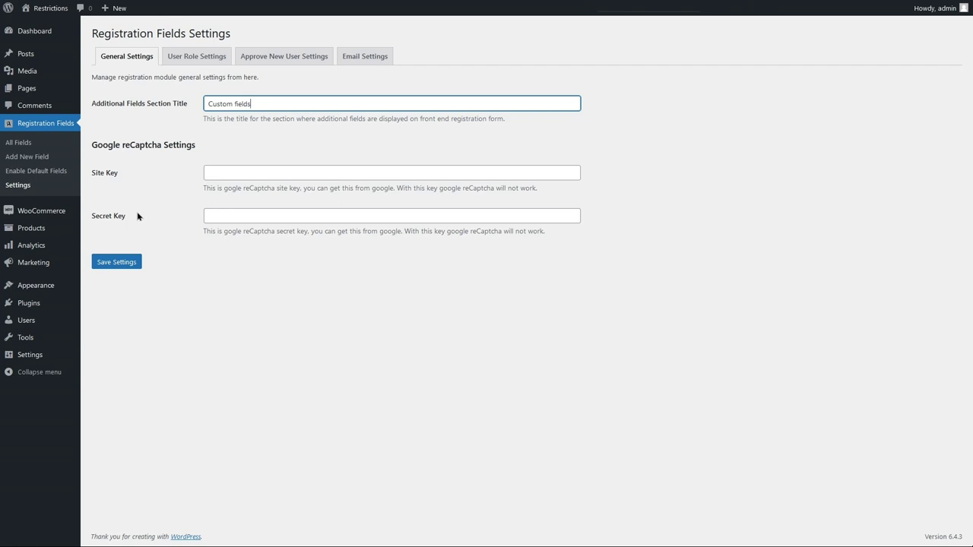
left_click(198, 58)
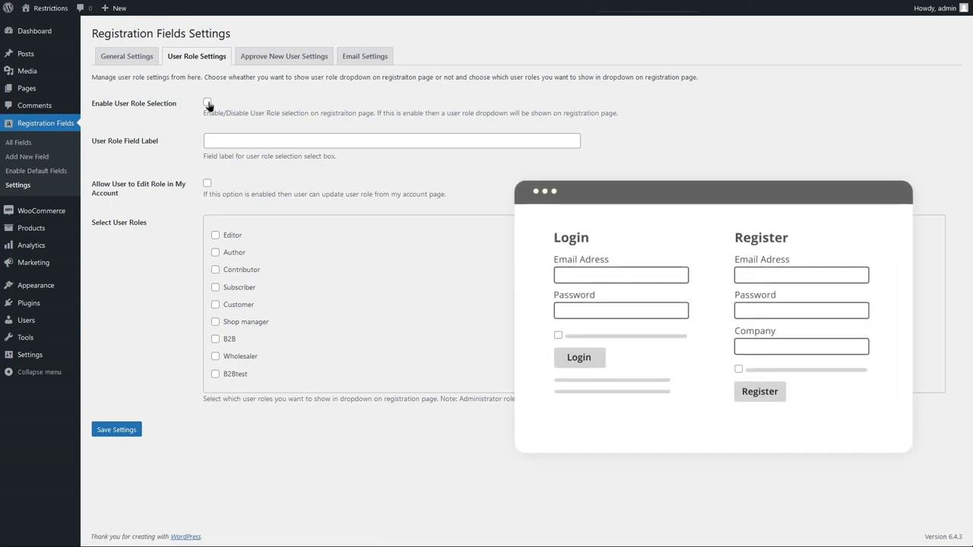
Step: Enable user role selection with the label 'User Role'
left_click(207, 102)
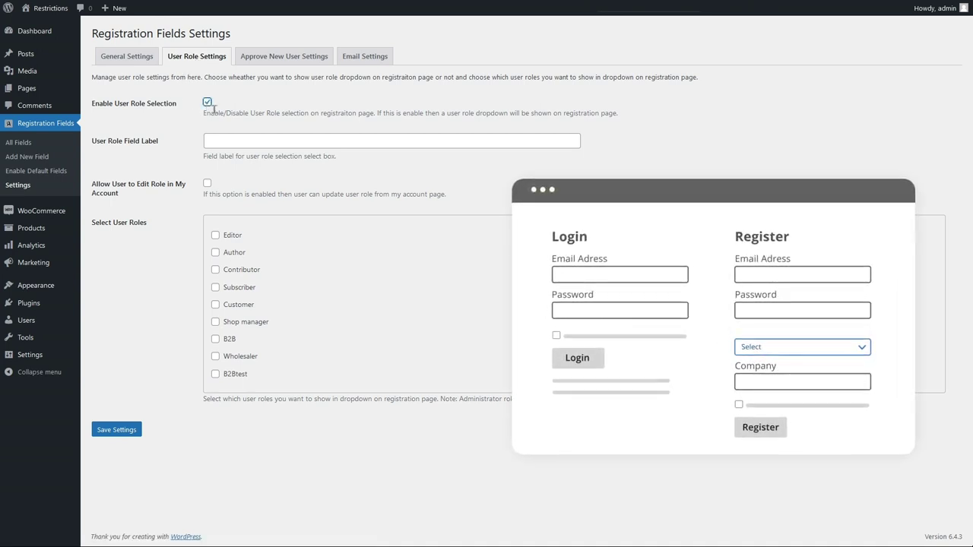
left_click(252, 142)
type("User Role")
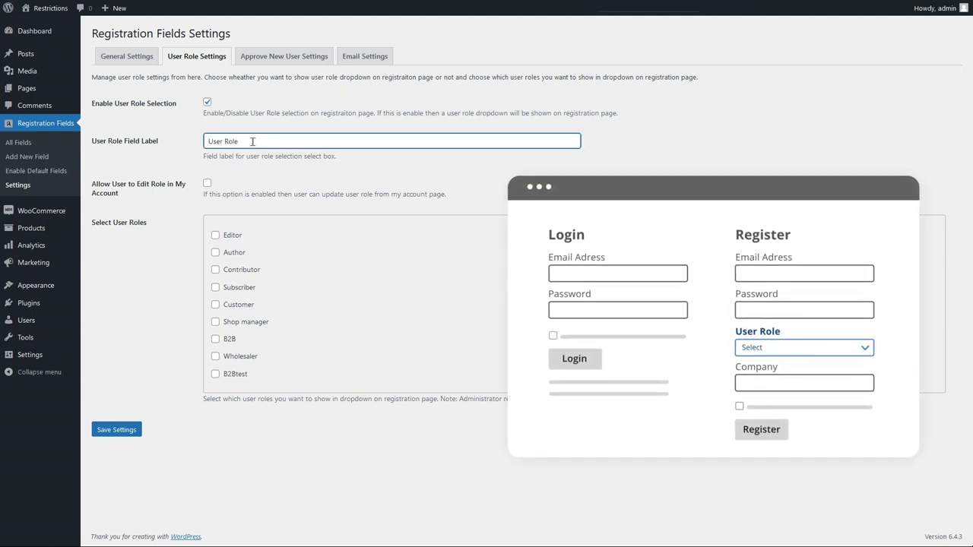
Step: Offer Editor, Contributor, Subscriber, Customer, Shop manager, B2B and Wholesaler roles, and save
left_click(215, 235)
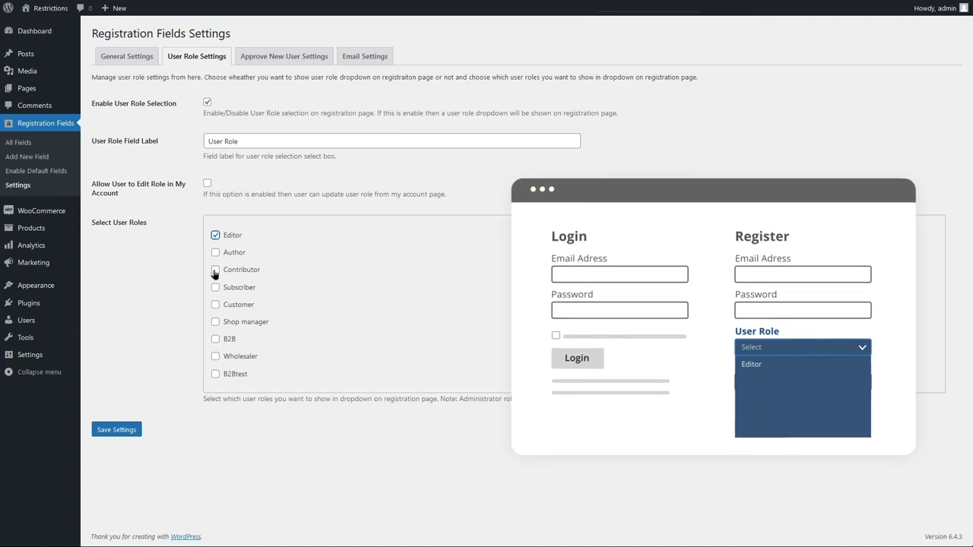
left_click(215, 269)
left_click(215, 287)
left_click(215, 305)
left_click(215, 322)
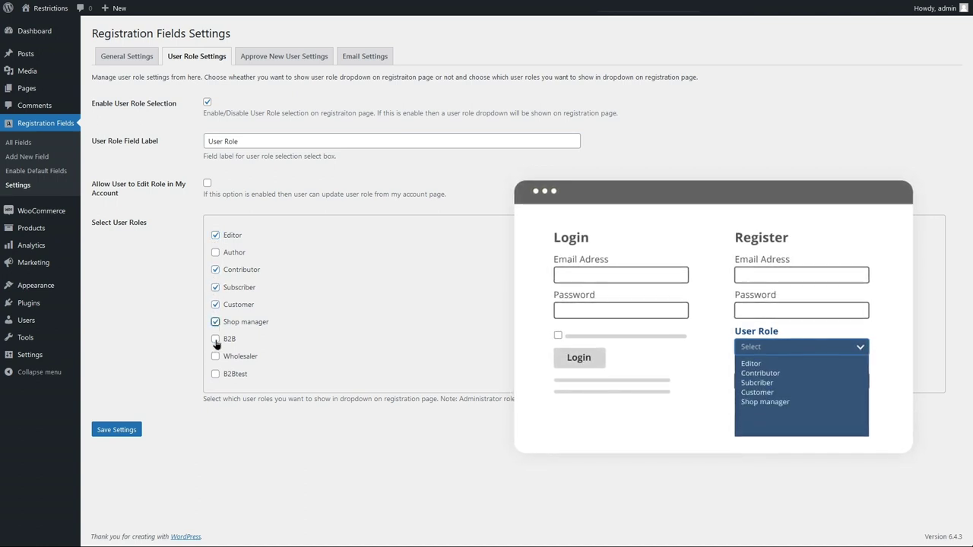
left_click(216, 339)
left_click(215, 355)
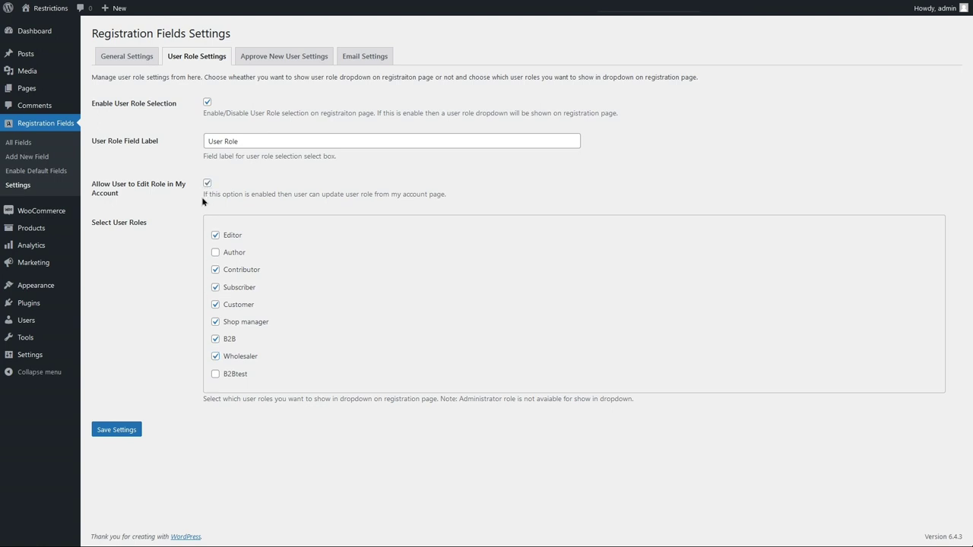
left_click(114, 429)
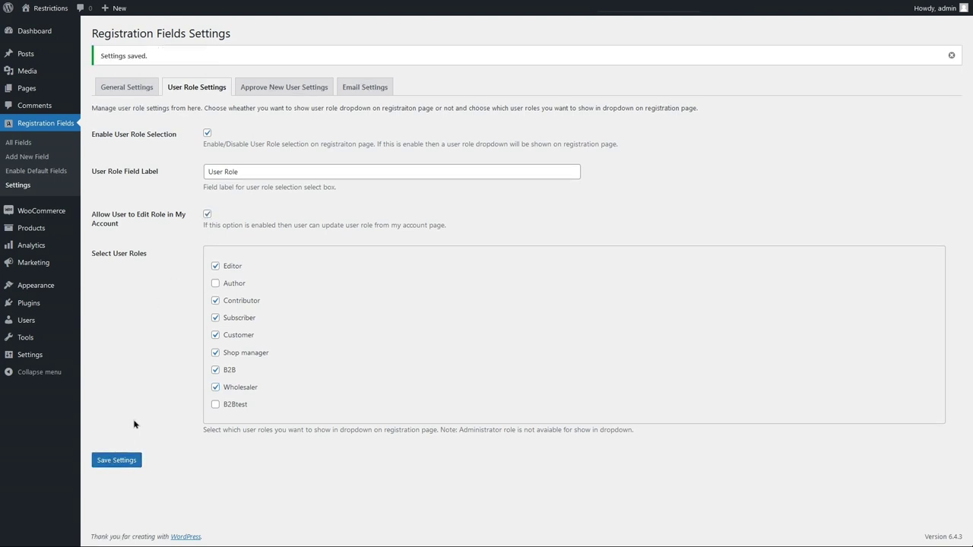
Step: Review the Approve New User settings showing manual approval for registrations and checkout
left_click(284, 88)
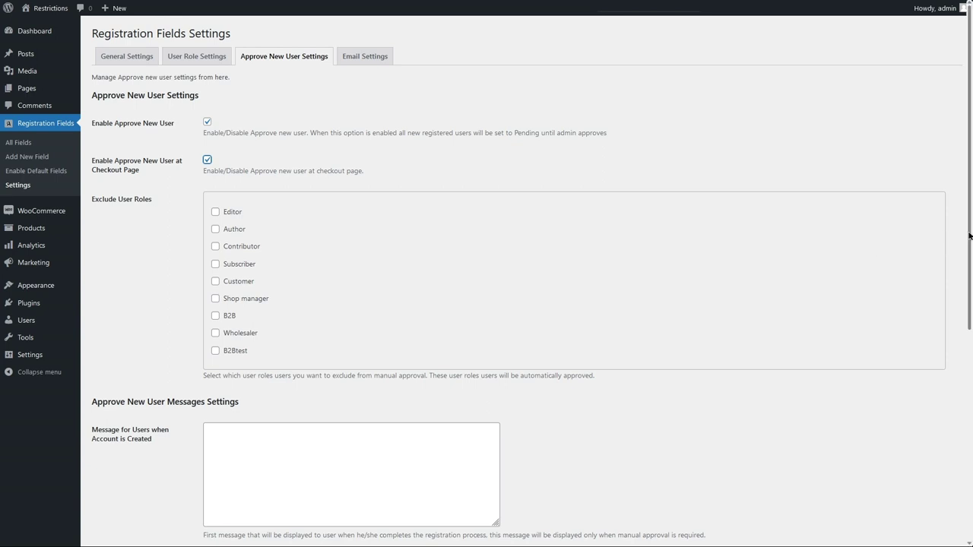
scroll(971, 311, "down", 2)
left_click_drag(971, 310, 970, 443)
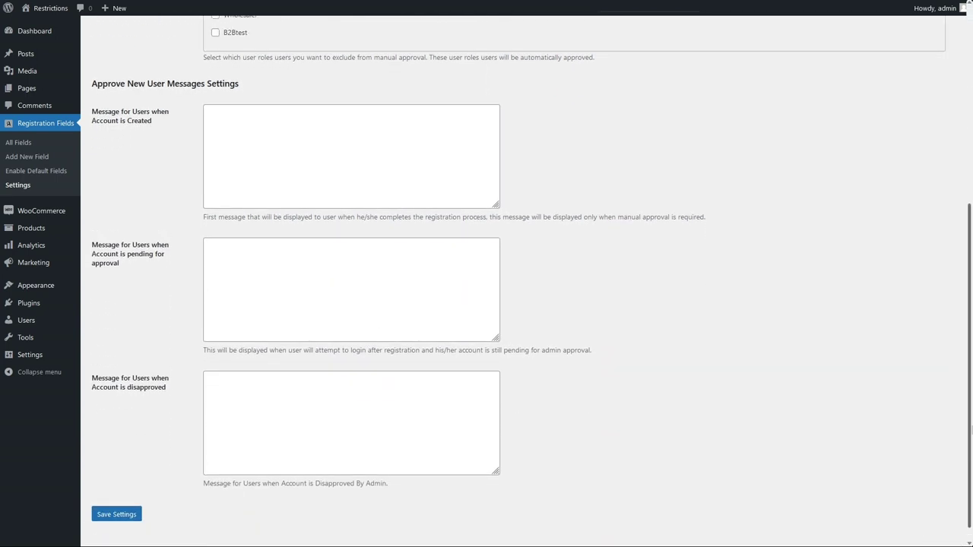
scroll(845, 199, "up", 5)
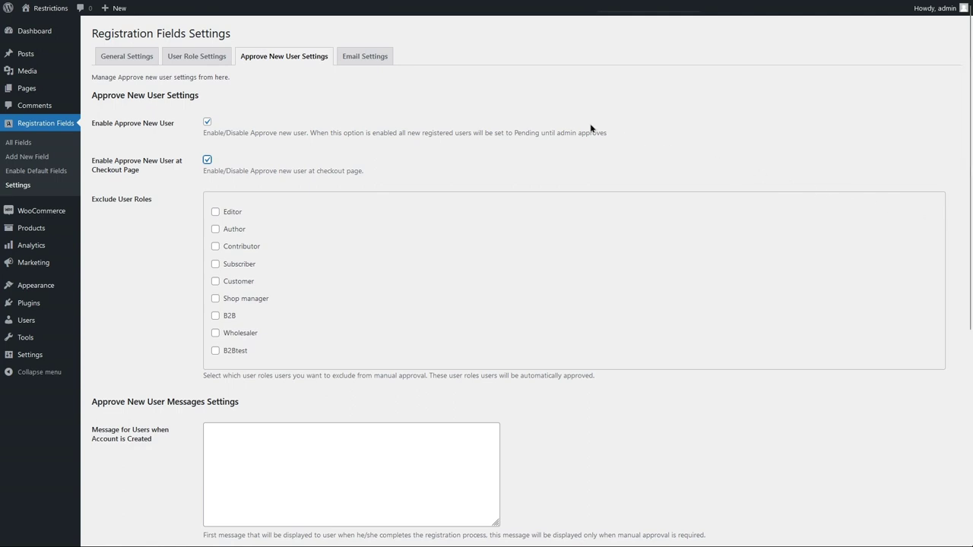
Step: Scroll through the Email Settings' pending, approved, disapproved, welcome and admin email texts
left_click(363, 55)
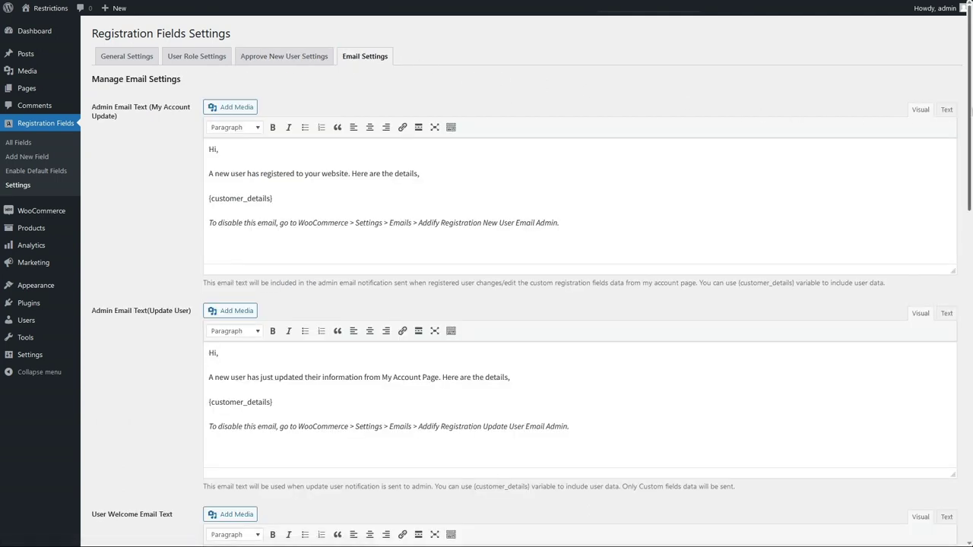
scroll(525, 304, "down", 4)
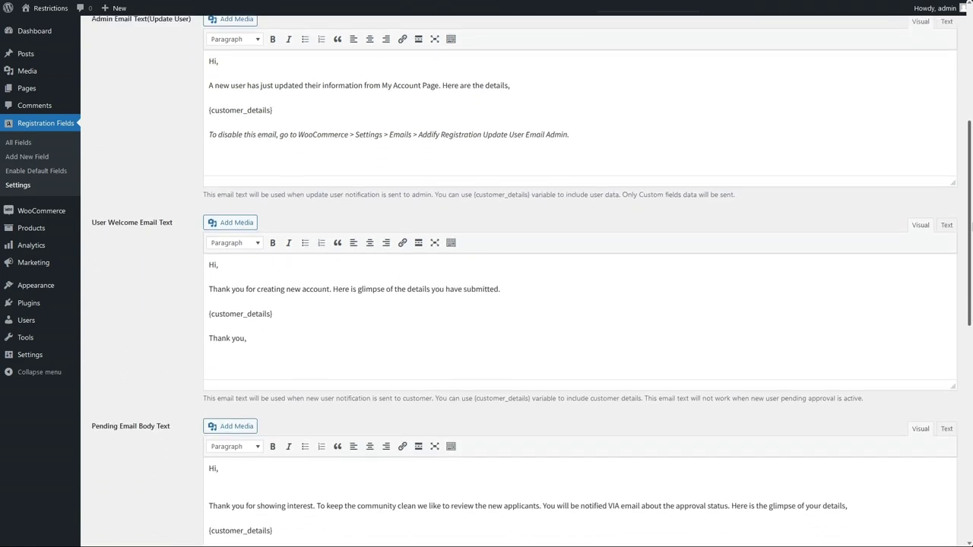
scroll(525, 304, "down", 1)
scroll(524, 304, "down", 2)
scroll(524, 304, "down", 1)
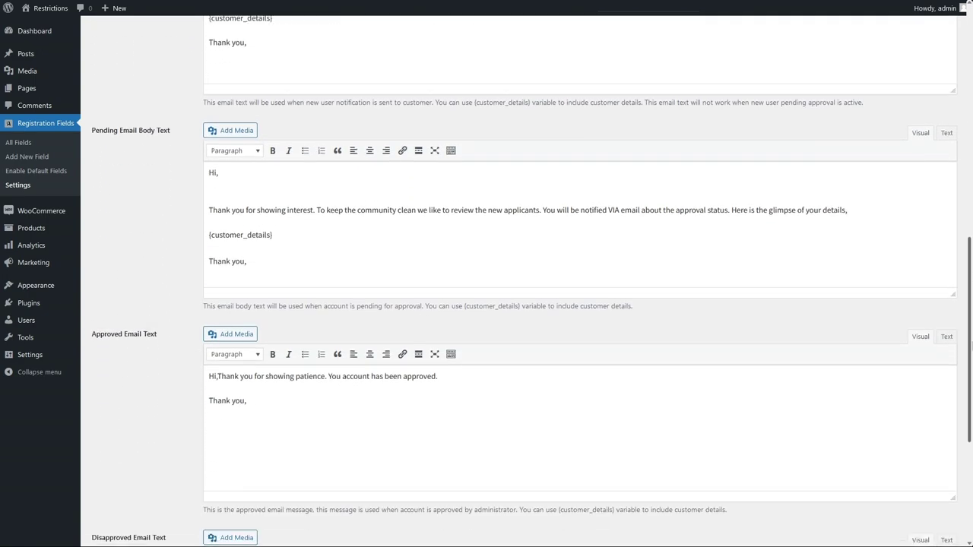
scroll(524, 304, "down", 1)
scroll(524, 304, "down", 2)
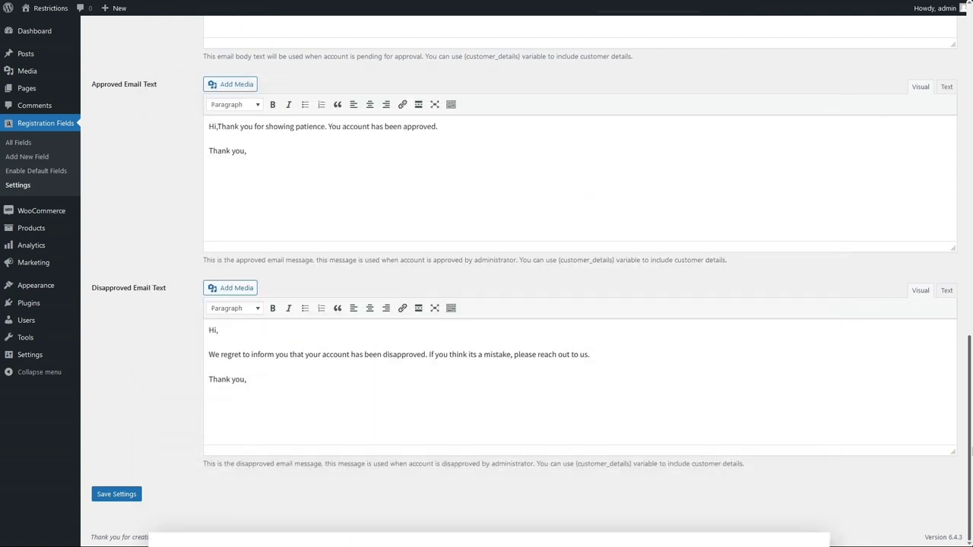
mouse_move(26, 320)
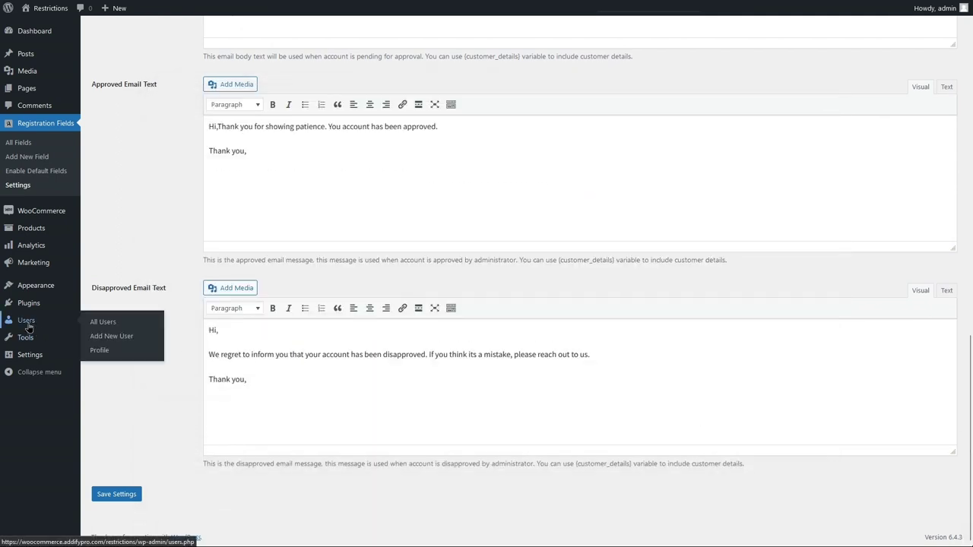
Step: From All Users, edit the pending user and switch User Status to Approved
left_click(101, 322)
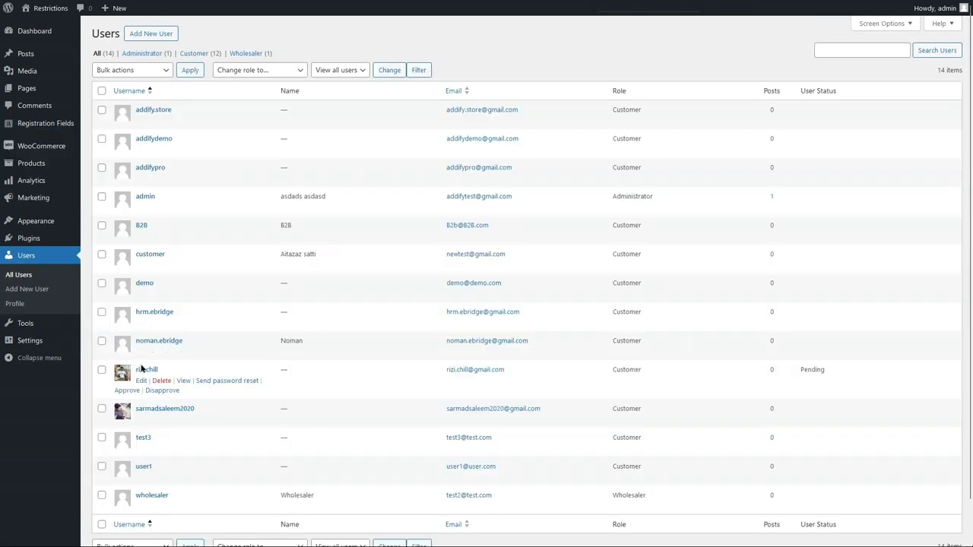
left_click(145, 371)
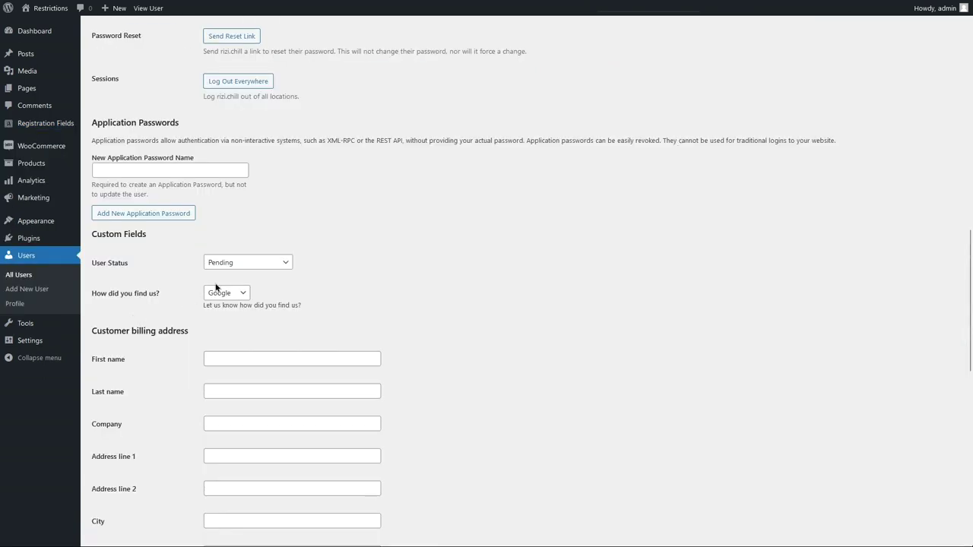
left_click(289, 262)
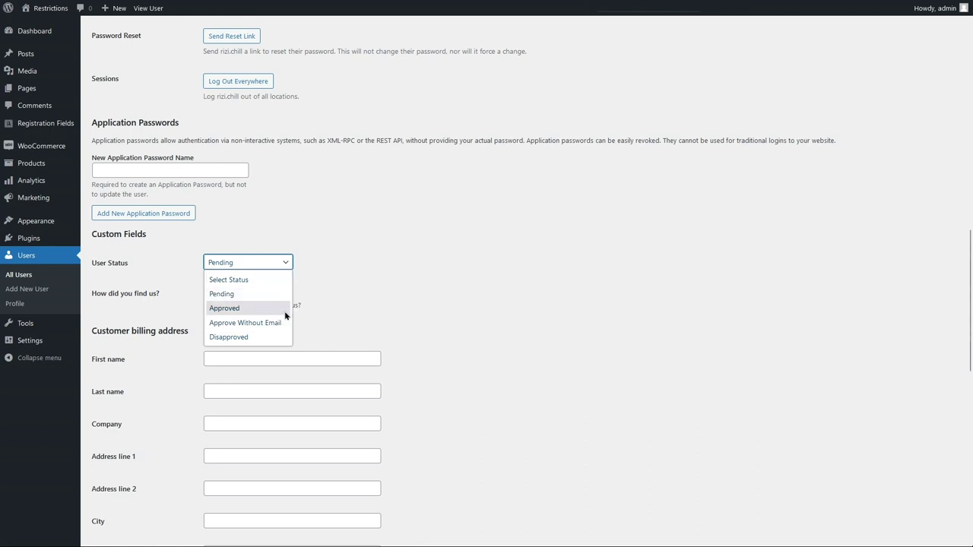
left_click(285, 311)
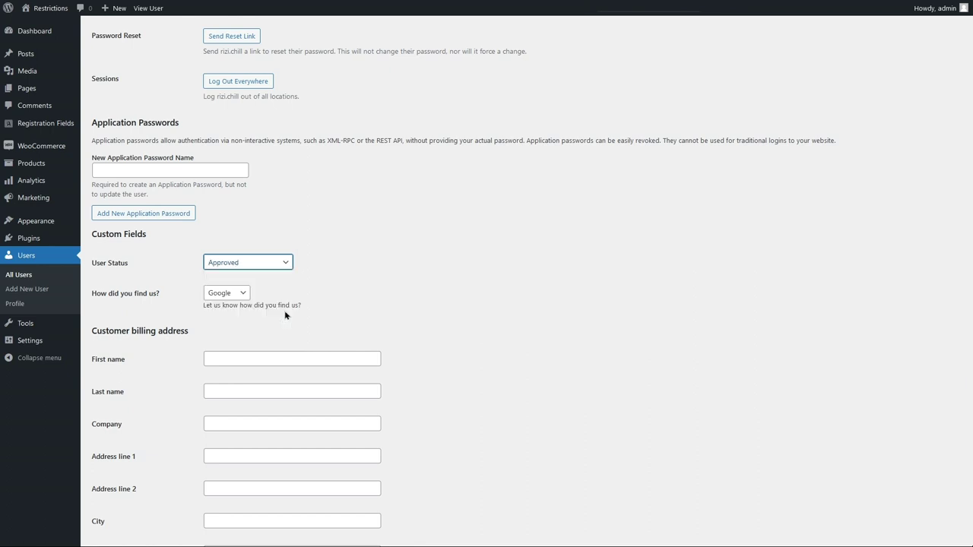